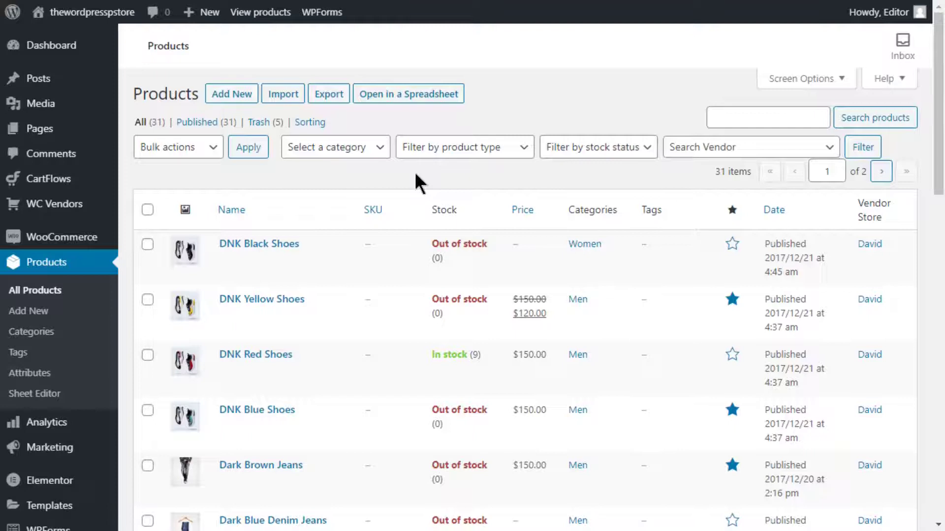
Load the WooCommerce products into the spreadsheet editor, showing 31 rows and 34 units worth $5,100.00.
{"action": "left_click", "coordinate": [423, 91]}
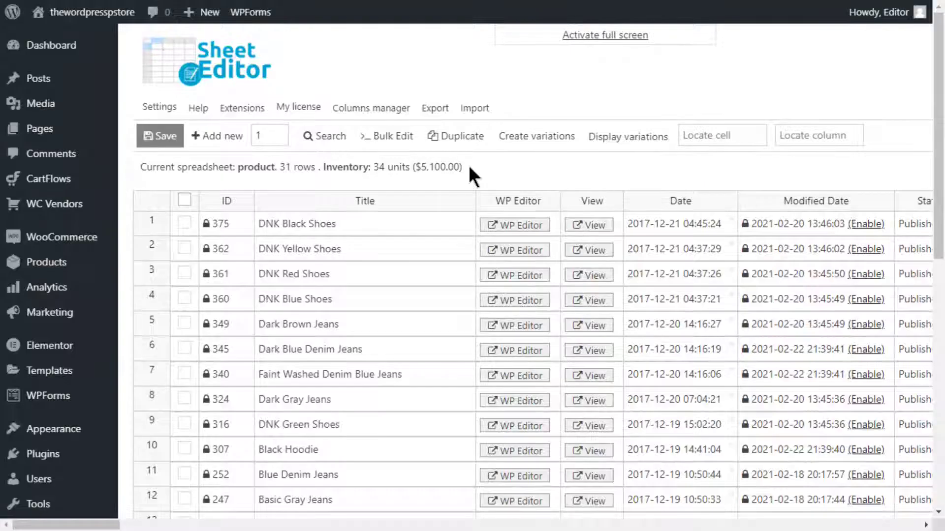
In the product search form, enter Tshirt as the search keyword.
{"action": "left_click", "coordinate": [327, 139]}
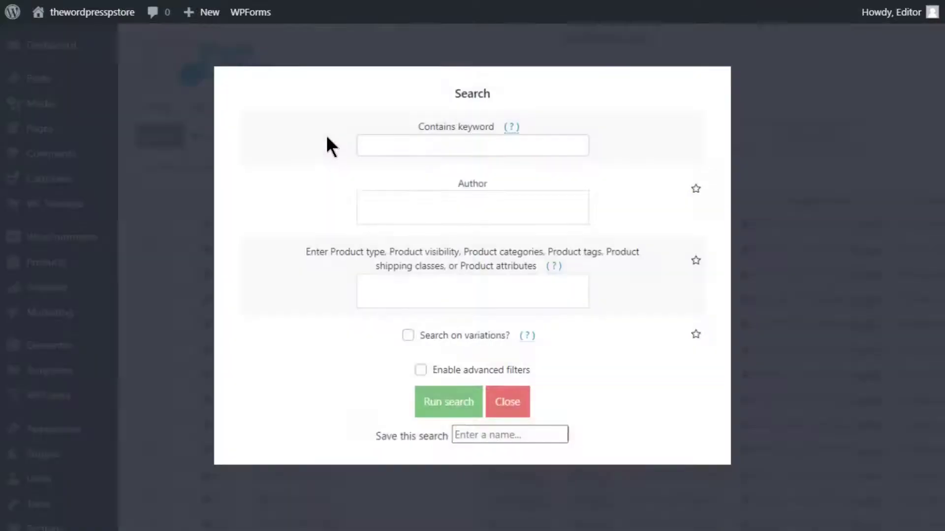
{"action": "left_click", "coordinate": [368, 147]}
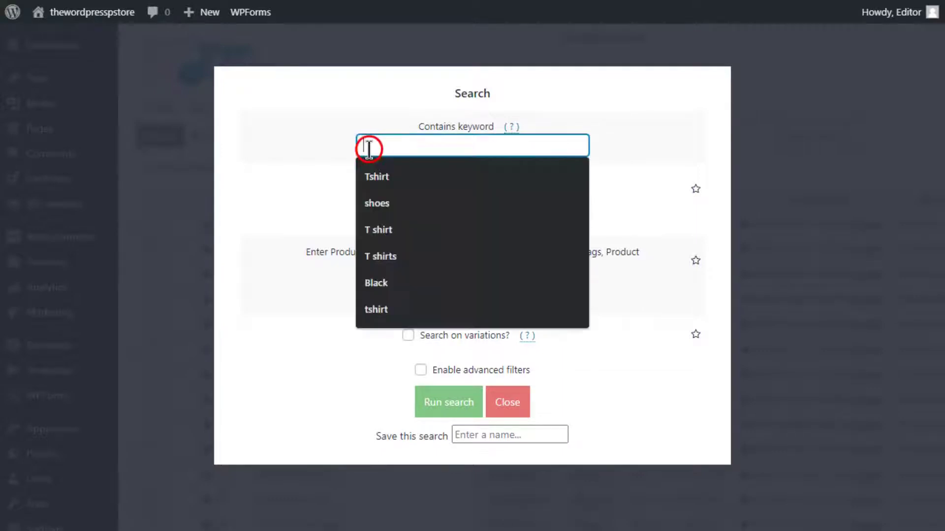
{"action": "left_click", "coordinate": [374, 169]}
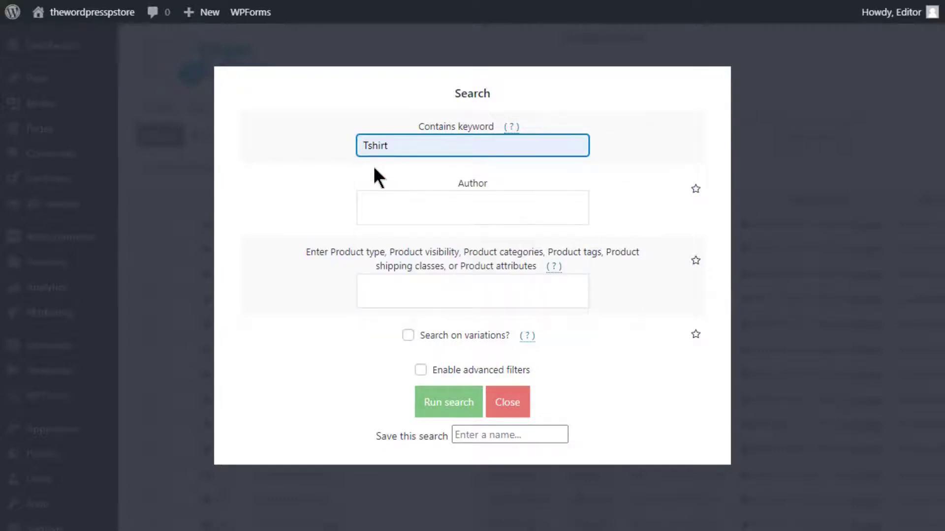
Enable advanced filters with Field set to Stock status and Operator =, leaving Value unchecked.
{"action": "left_click", "coordinate": [420, 370]}
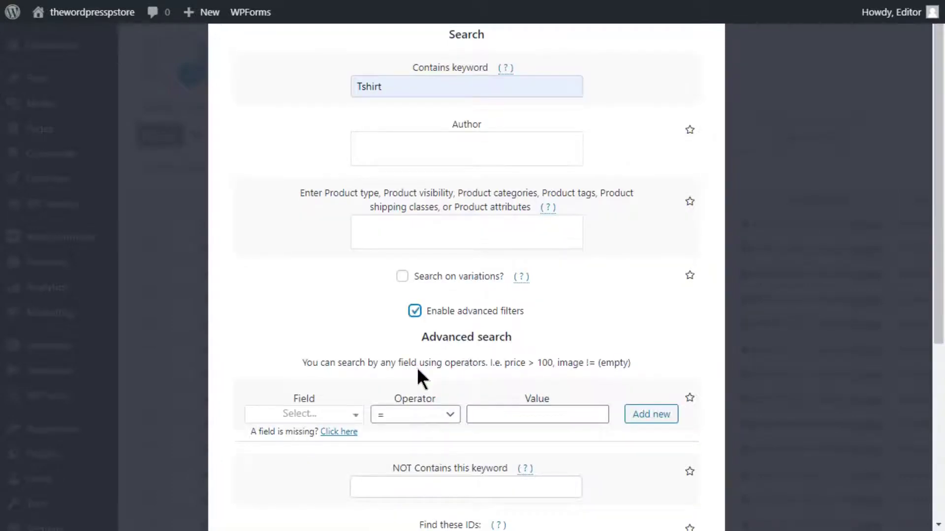
{"action": "left_click", "coordinate": [335, 414]}
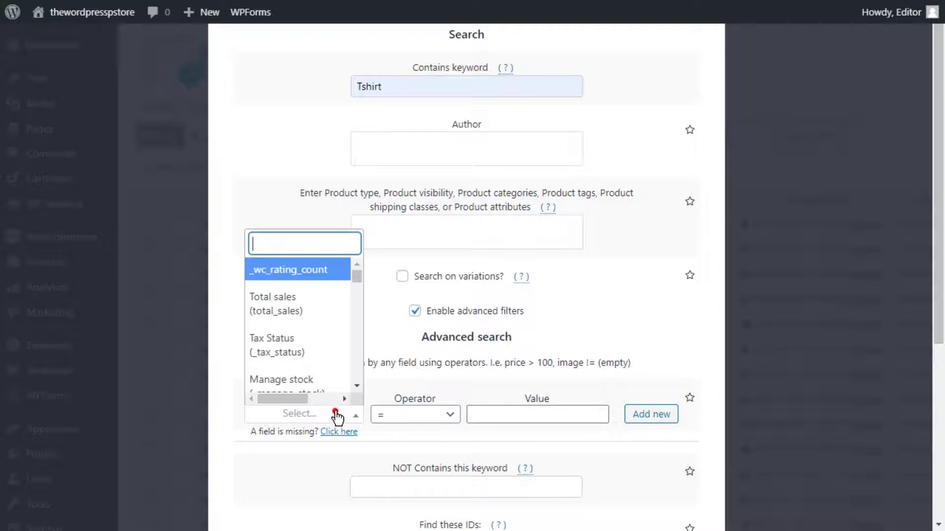
{"action": "type", "text": "stock"}
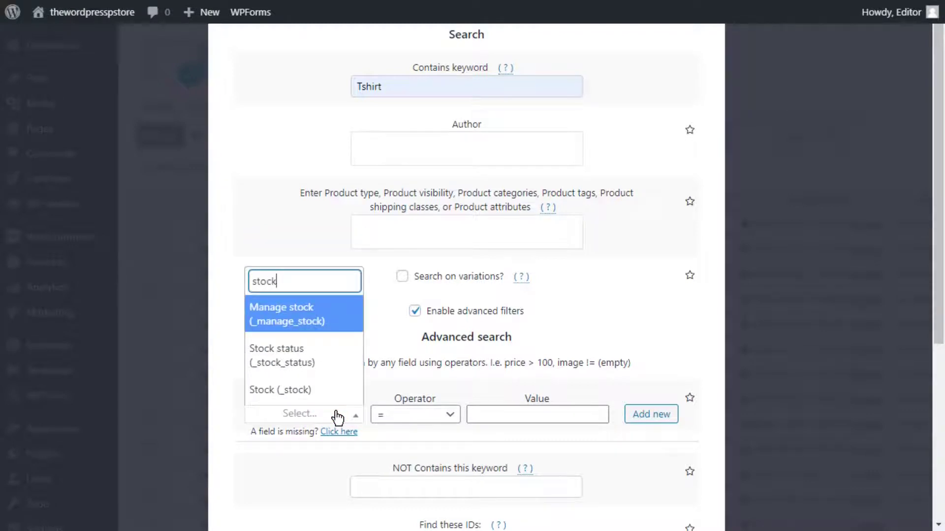
{"action": "type", "text": " st"}
{"action": "left_click", "coordinate": [330, 387]}
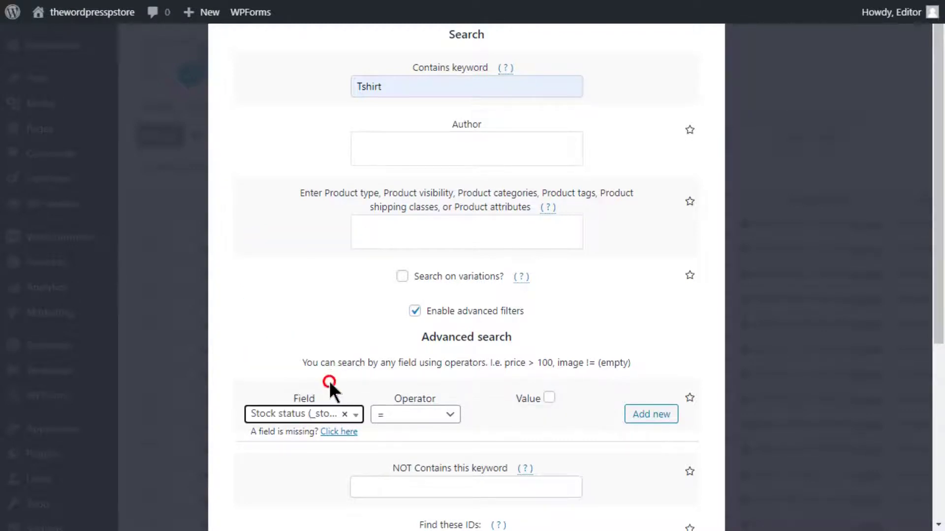
{"action": "left_click", "coordinate": [382, 414]}
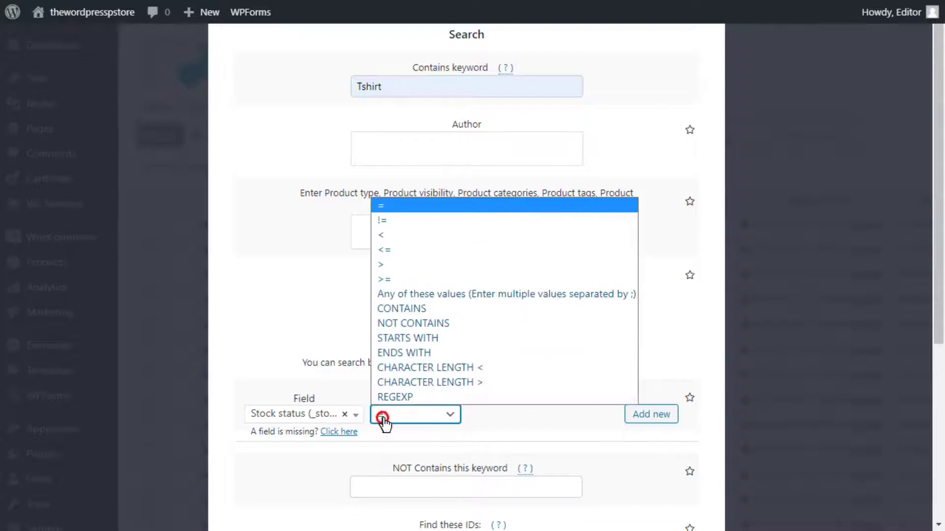
{"action": "left_click", "coordinate": [423, 209]}
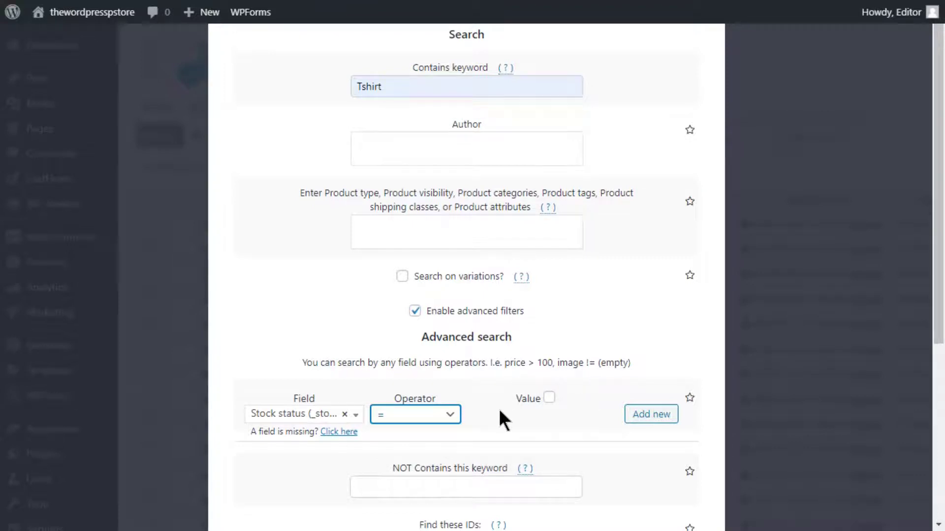
{"action": "scroll", "coordinate": [501, 419], "scroll_direction": "down", "scroll_amount": 5}
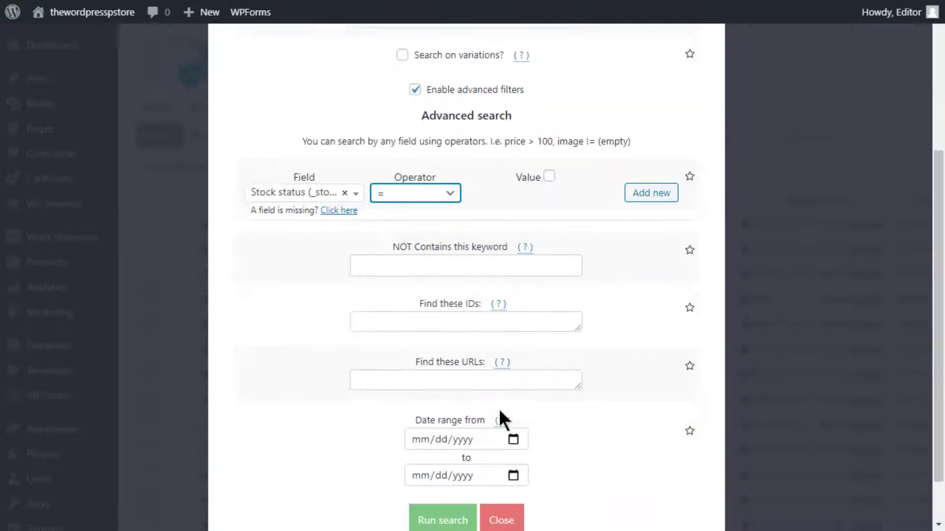
Run the Tshirt out-of-stock search and locate the 'stock status' column in the sheet.
{"action": "left_click", "coordinate": [448, 461]}
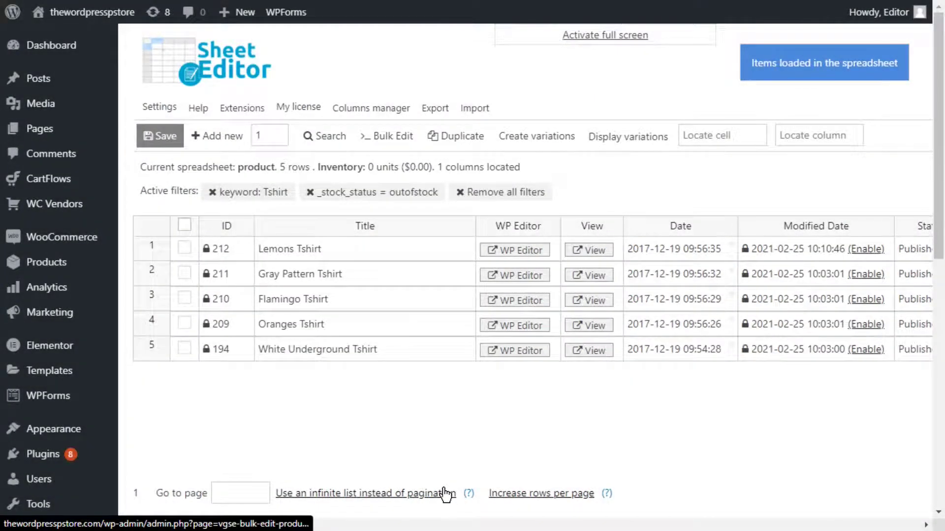
{"action": "left_click", "coordinate": [828, 136]}
{"action": "type", "text": "st"}
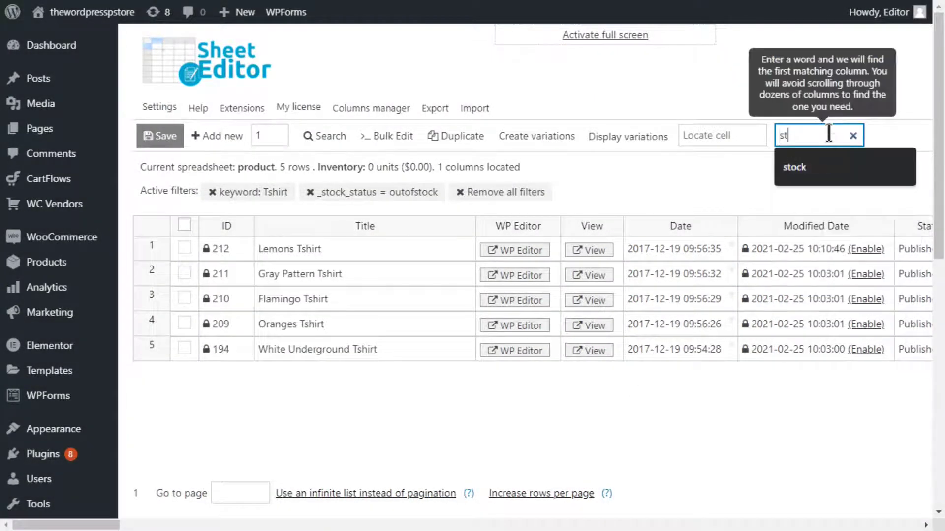
{"action": "type", "text": "ock status"}
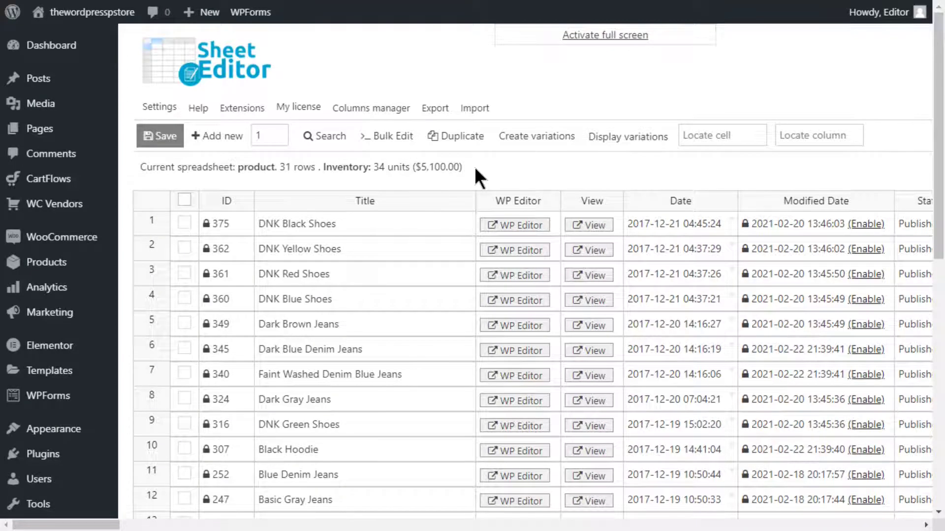
In the search form, add the Black colour and Men category as filter terms.
{"action": "left_click", "coordinate": [328, 138]}
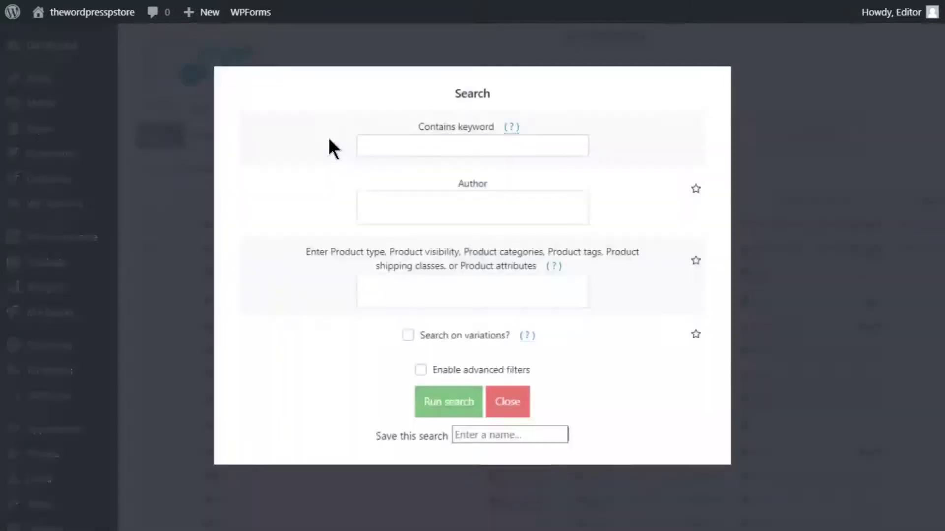
{"action": "left_click", "coordinate": [388, 290]}
{"action": "type", "text": "black"}
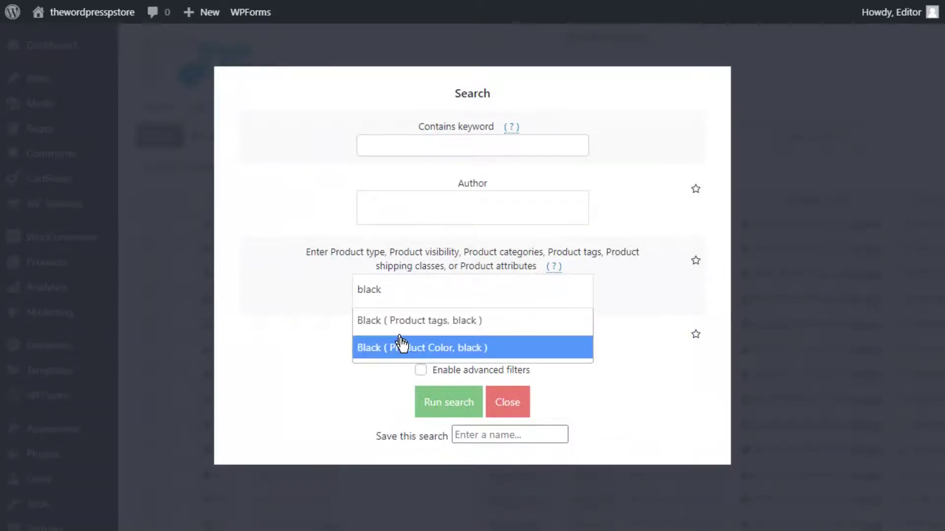
{"action": "left_click", "coordinate": [401, 339]}
{"action": "type", "text": "men"}
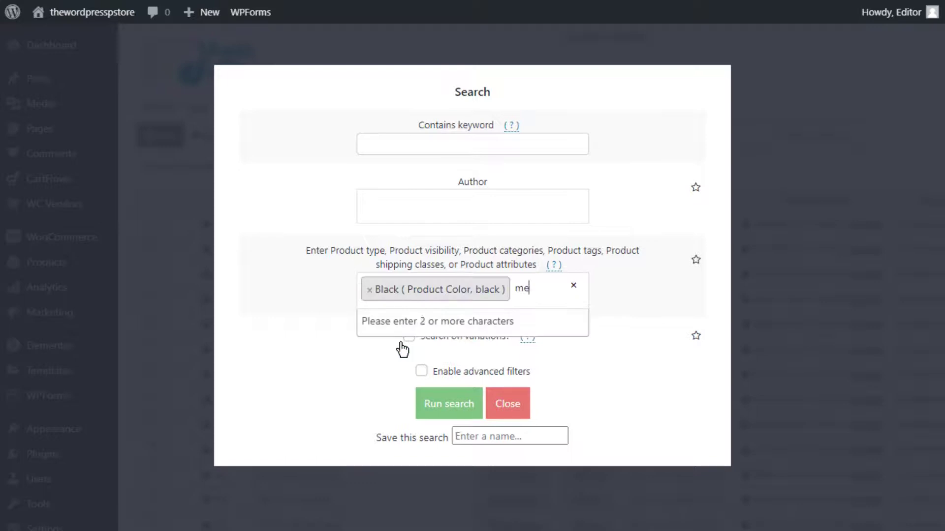
{"action": "left_click", "coordinate": [403, 321]}
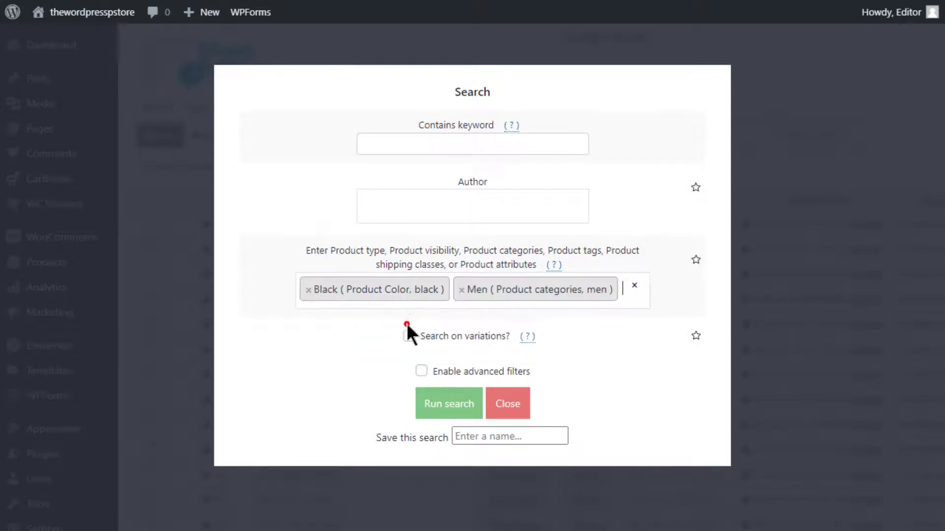
Enable advanced filters with Field Stock status and Operator =.
{"action": "left_click", "coordinate": [421, 370]}
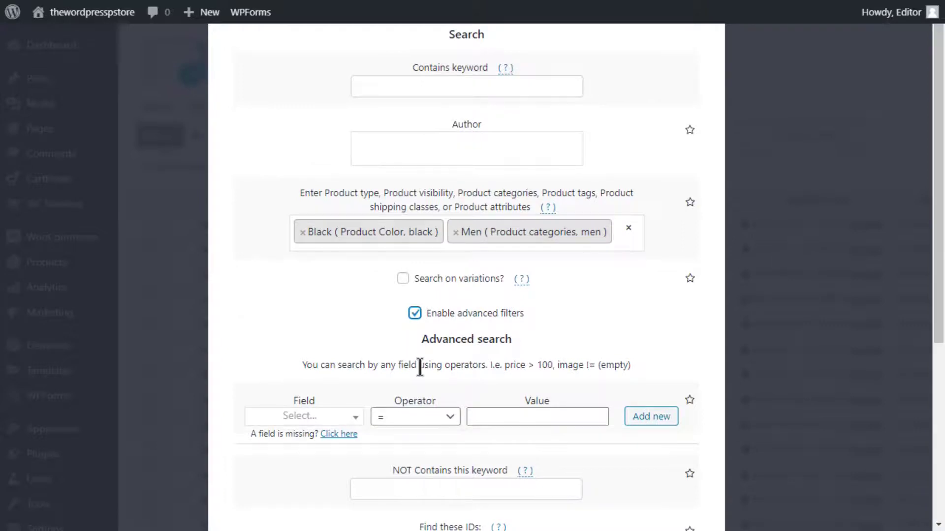
{"action": "left_click", "coordinate": [336, 418]}
{"action": "type", "text": "stock "}
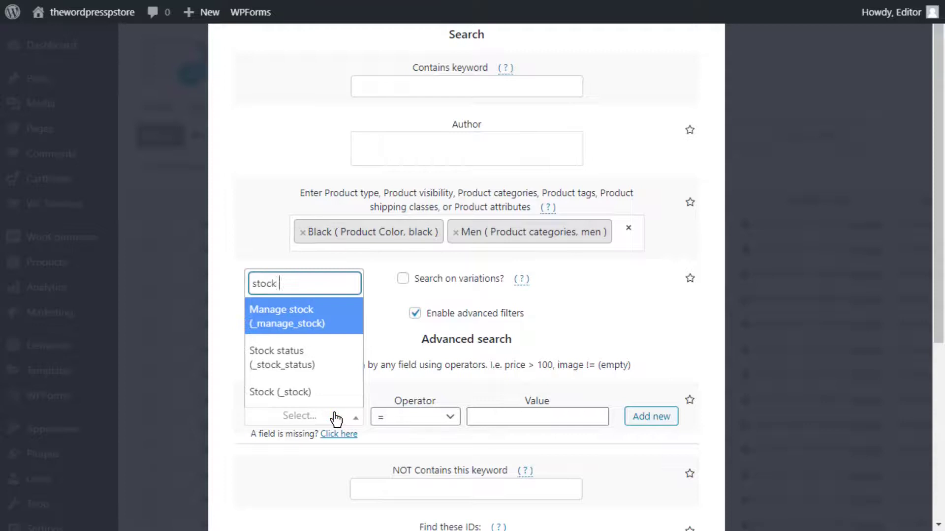
{"action": "type", "text": "st"}
{"action": "left_click", "coordinate": [330, 390]}
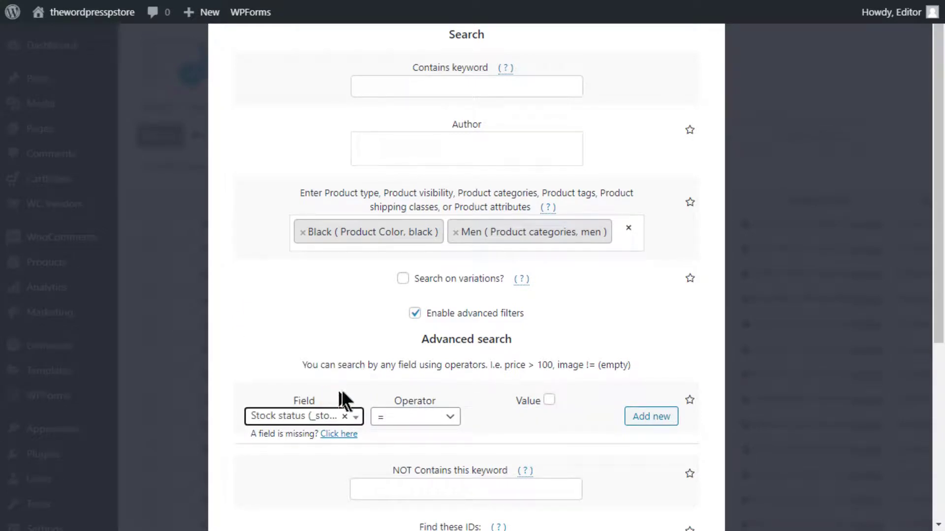
{"action": "left_click", "coordinate": [412, 417]}
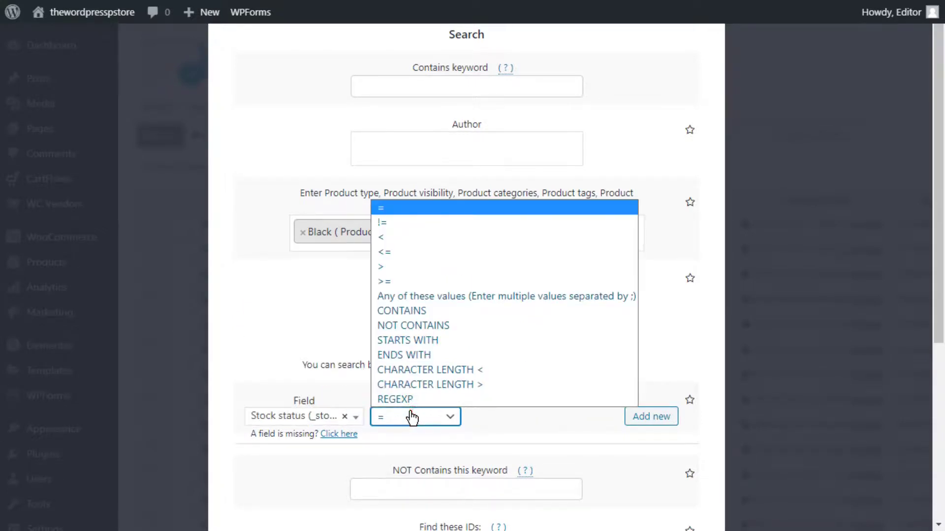
{"action": "left_click", "coordinate": [426, 208]}
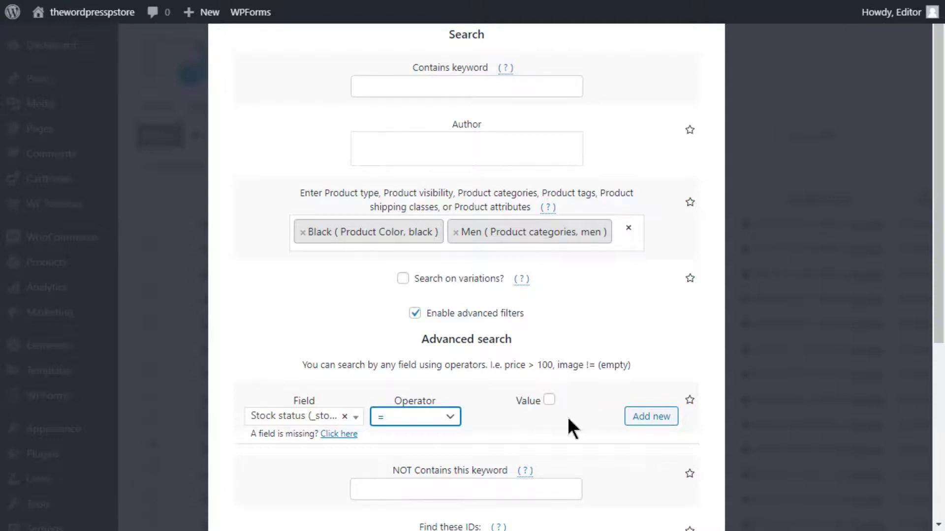
{"action": "scroll", "coordinate": [568, 417], "scroll_direction": "down", "scroll_amount": 5}
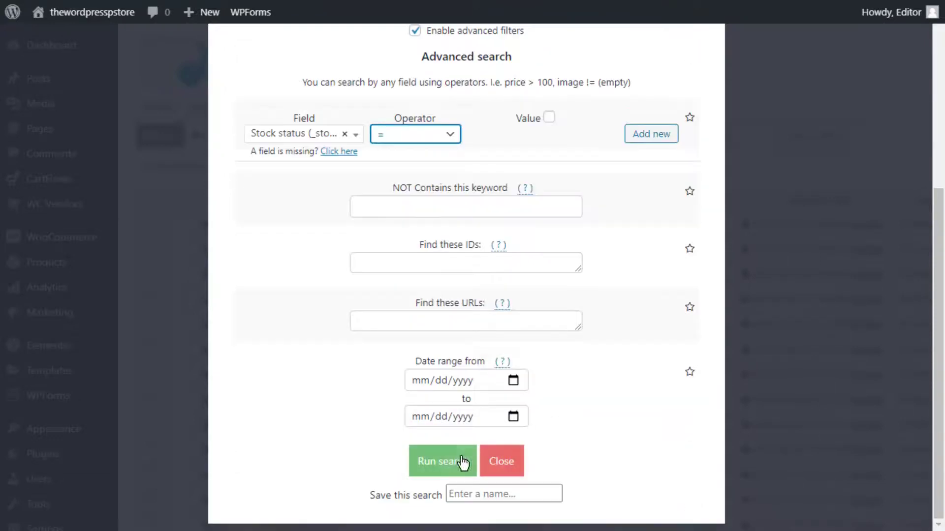
Run the black men's out-of-stock search and locate the 'stock status' column.
{"action": "left_click", "coordinate": [455, 462]}
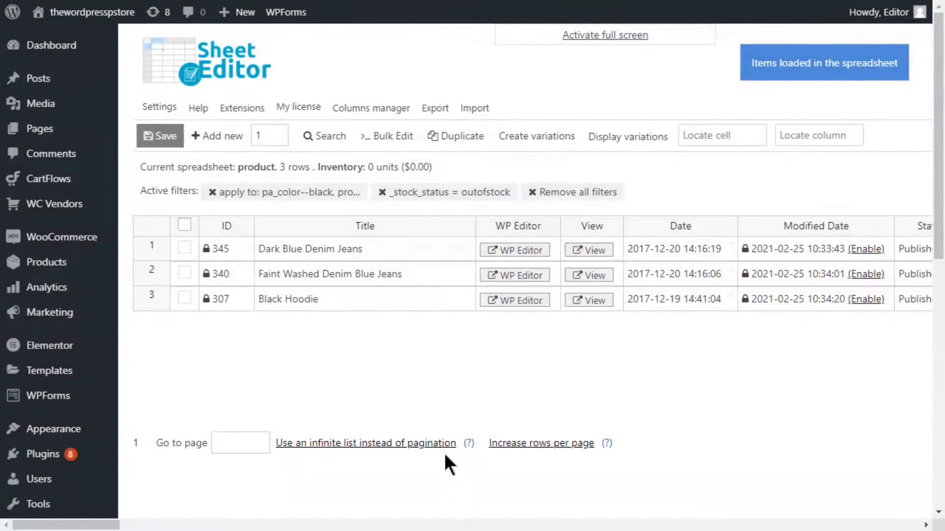
{"action": "left_click", "coordinate": [791, 136]}
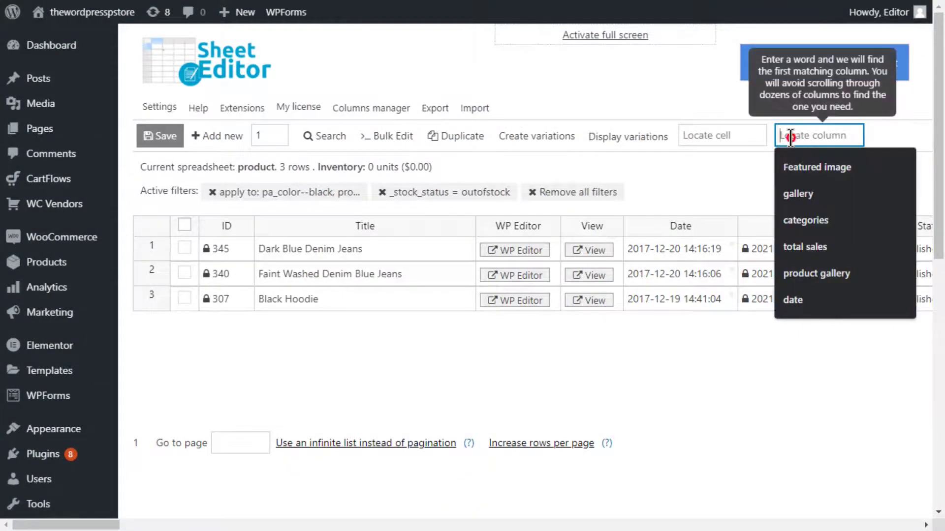
{"action": "type", "text": "stock status"}
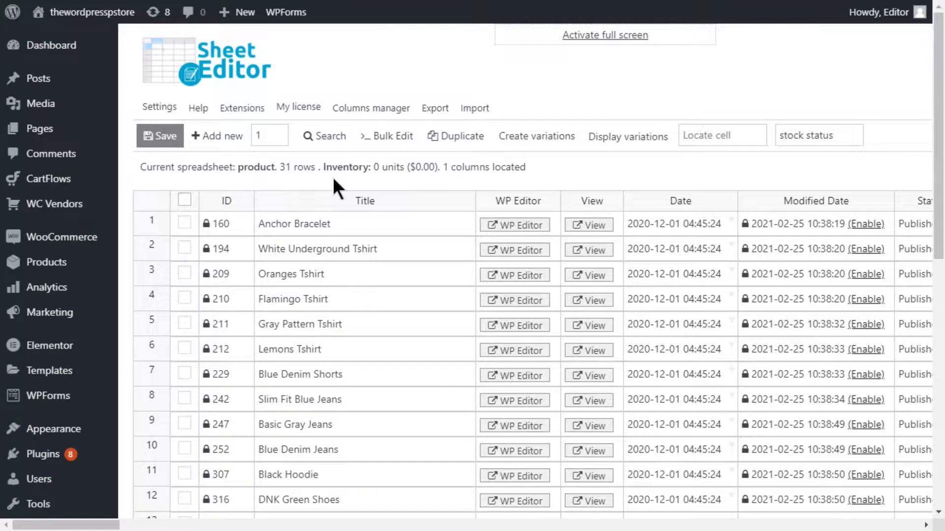
In the search form, enable advanced filters with Field Stock status and Operator =.
{"action": "left_click", "coordinate": [336, 130]}
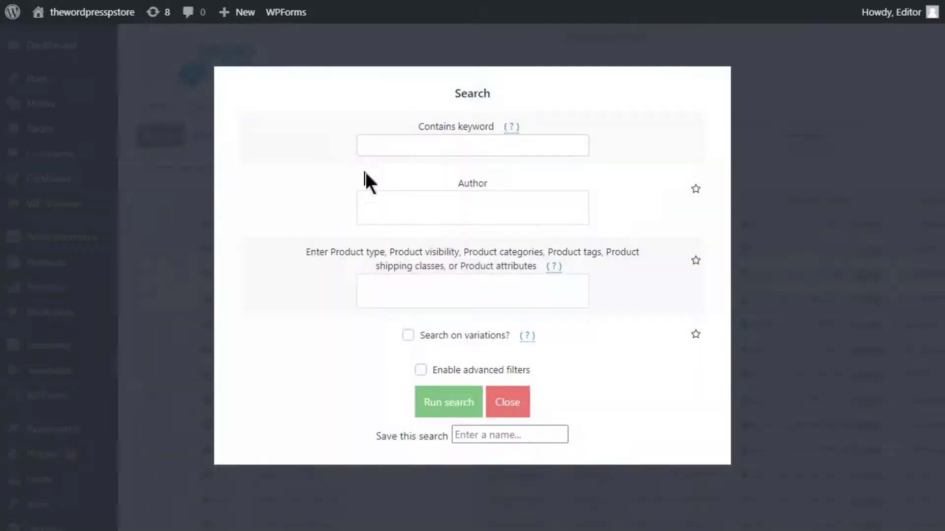
{"action": "left_click", "coordinate": [420, 370]}
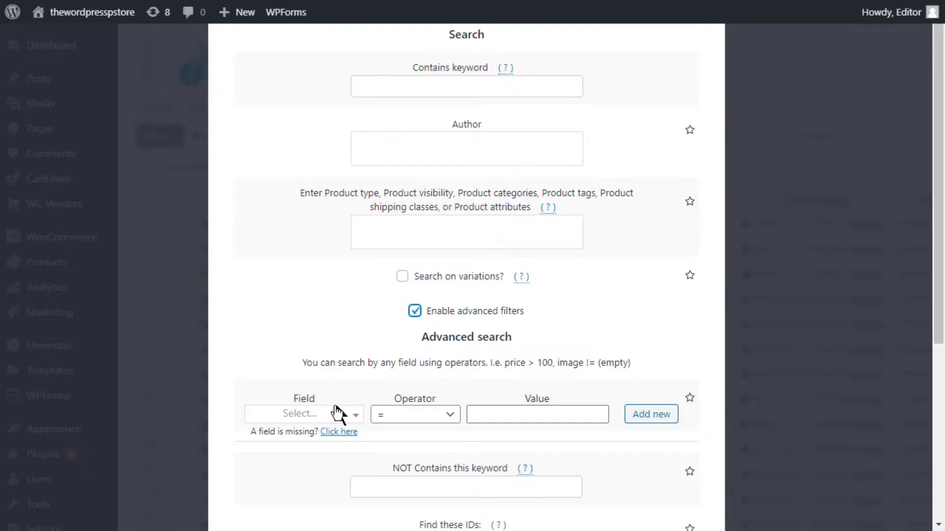
{"action": "left_click", "coordinate": [316, 416]}
{"action": "type", "text": "stoc"}
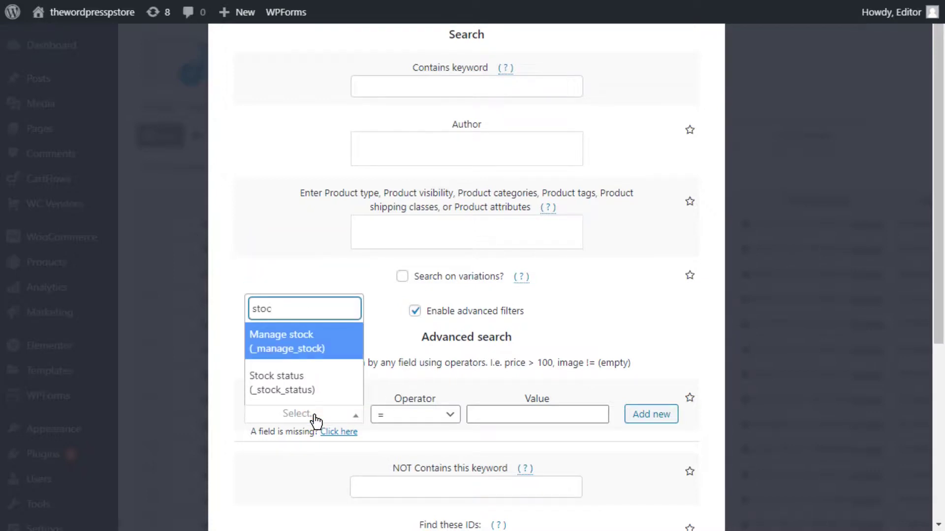
{"action": "left_click", "coordinate": [313, 389]}
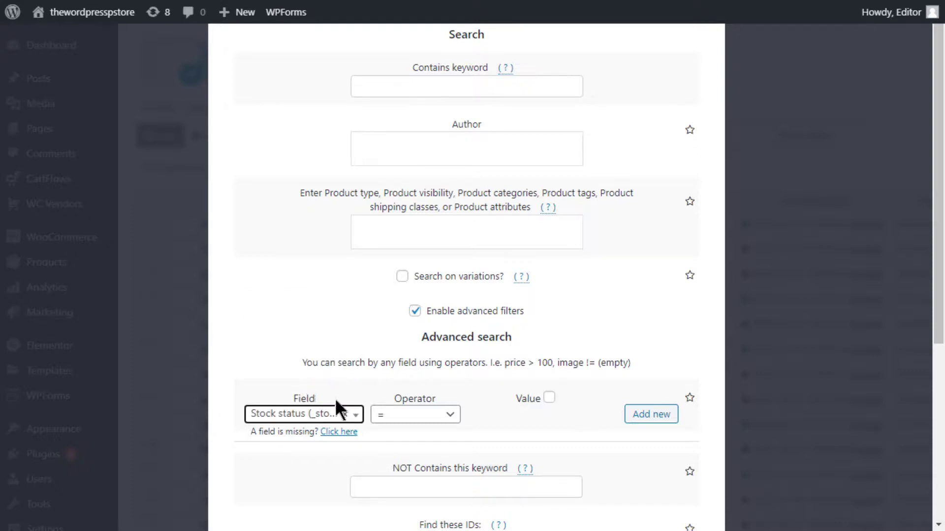
{"action": "left_click", "coordinate": [422, 423]}
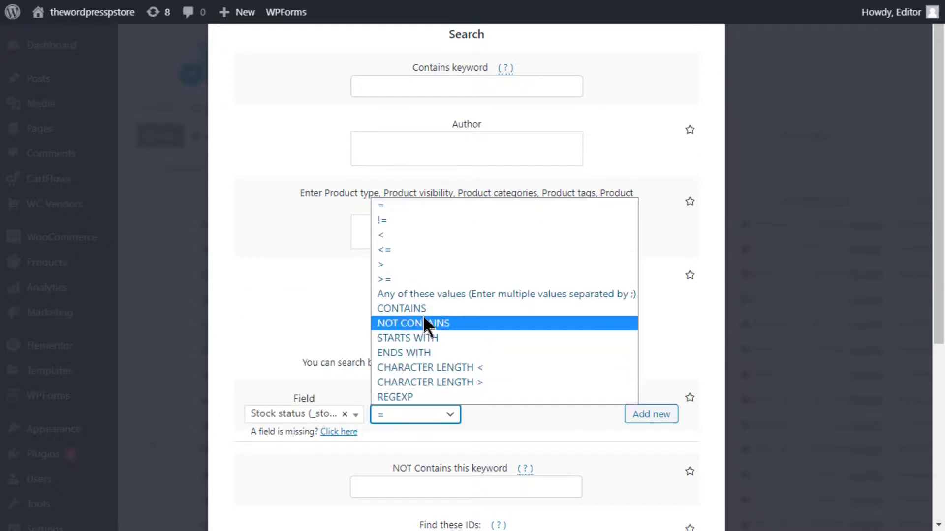
{"action": "left_click", "coordinate": [453, 205]}
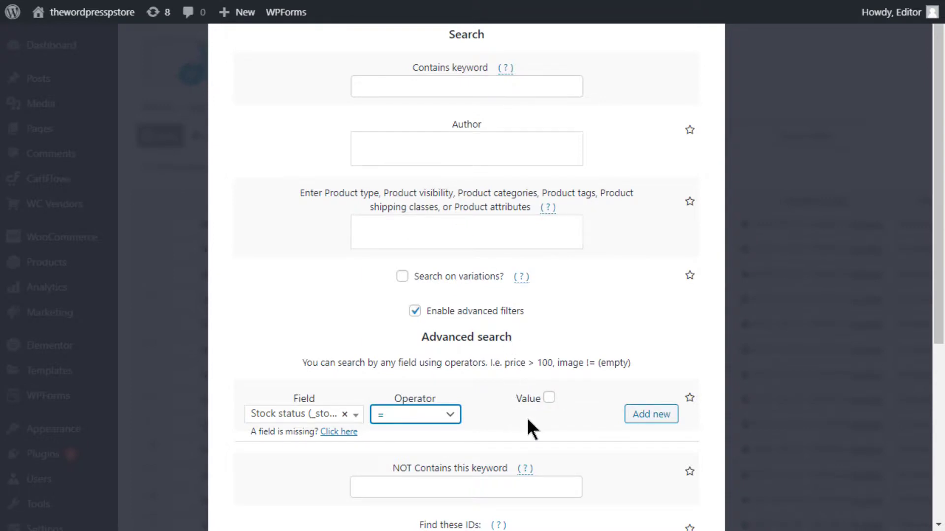
{"action": "scroll", "coordinate": [526, 418], "scroll_direction": "down", "scroll_amount": 5}
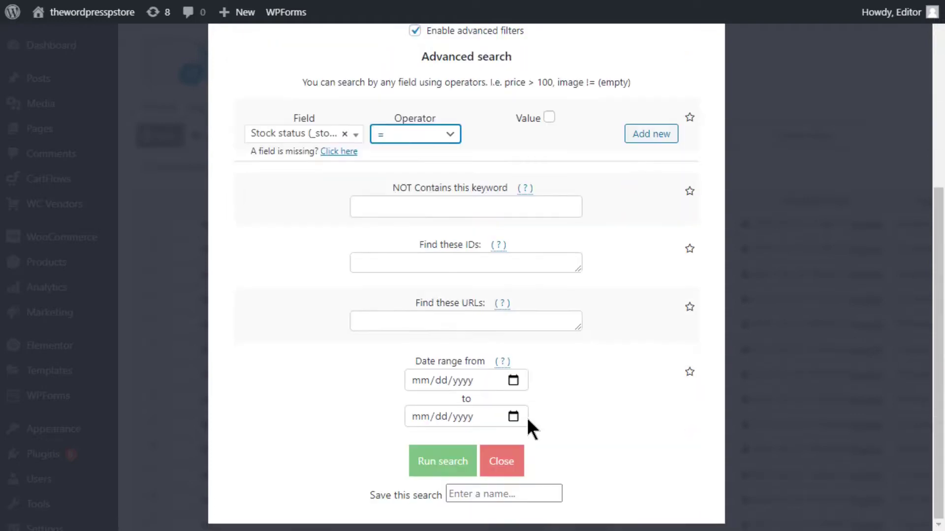
Set the date range from 01/01/2020 to 02/22/2021.
{"action": "left_click", "coordinate": [513, 380]}
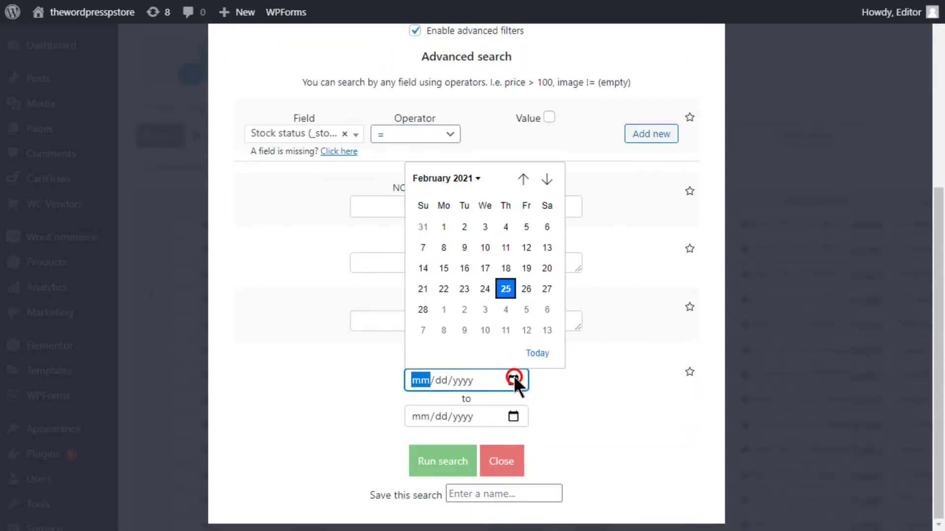
{"action": "left_click", "coordinate": [522, 181]}
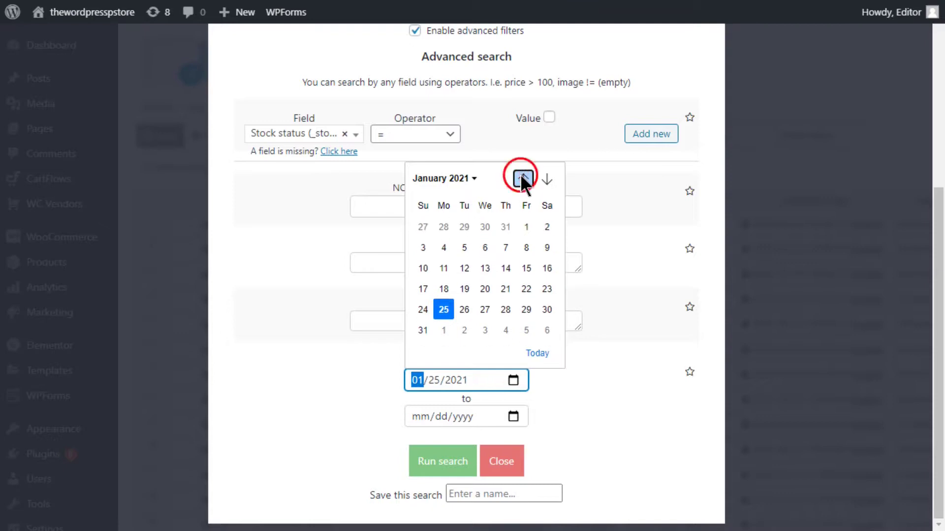
{"action": "left_click", "coordinate": [523, 180]}
{"action": "left_click", "coordinate": [448, 178]}
{"action": "left_click", "coordinate": [427, 225]}
{"action": "left_click", "coordinate": [482, 227]}
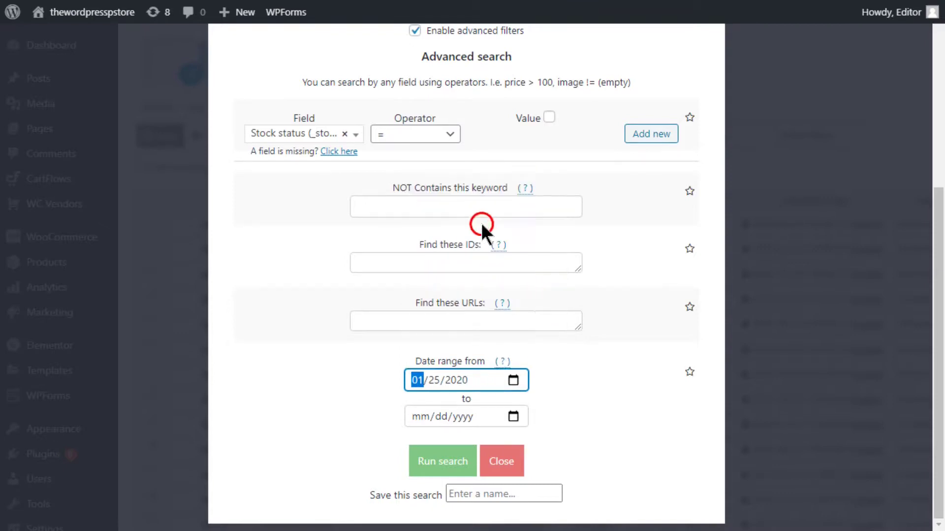
{"action": "left_click", "coordinate": [515, 416]}
{"action": "left_click", "coordinate": [443, 324]}
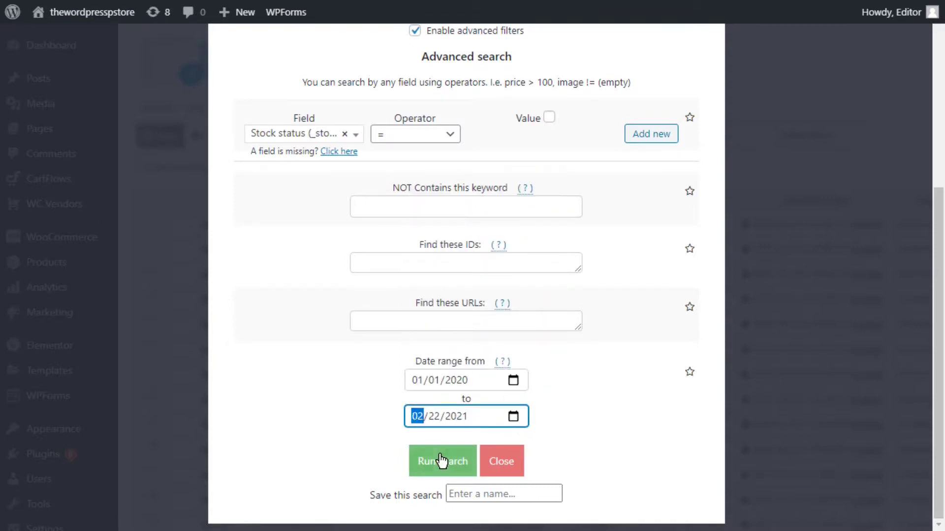
Run the date-range search, listing 8 out-of-stock products, and jump to the Stock status column.
{"action": "left_click", "coordinate": [439, 454]}
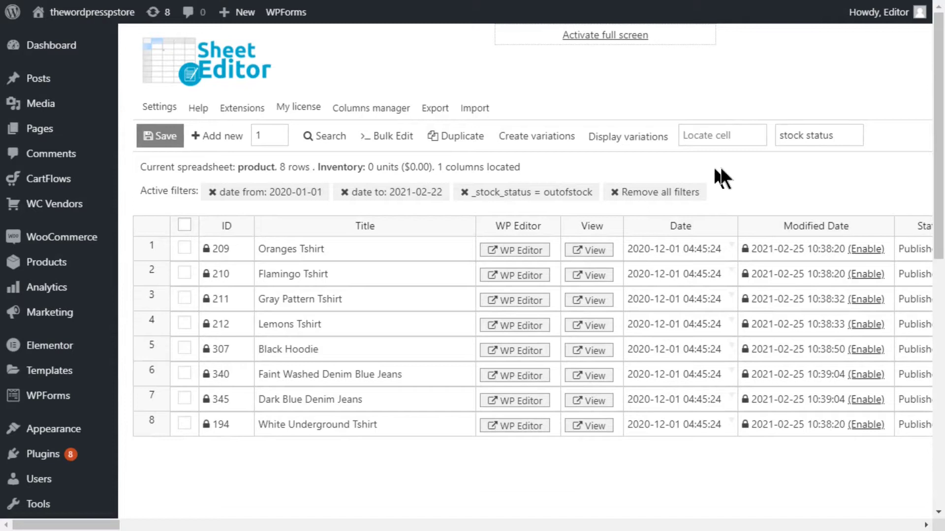
{"action": "key", "text": "Return"}
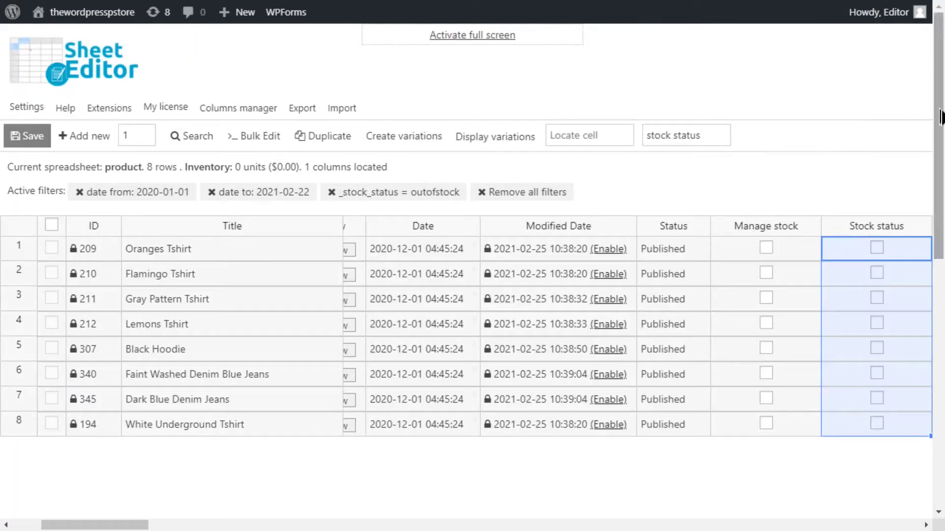